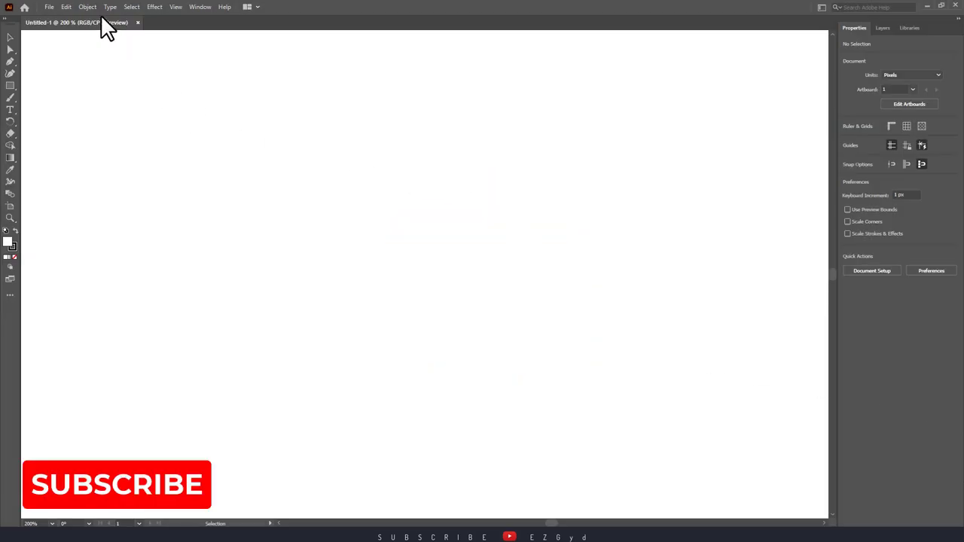
Step: Set the Repeat options to Mirror mode with a 90° axis angle
{"action": "left_click", "coordinate": [89, 9]}
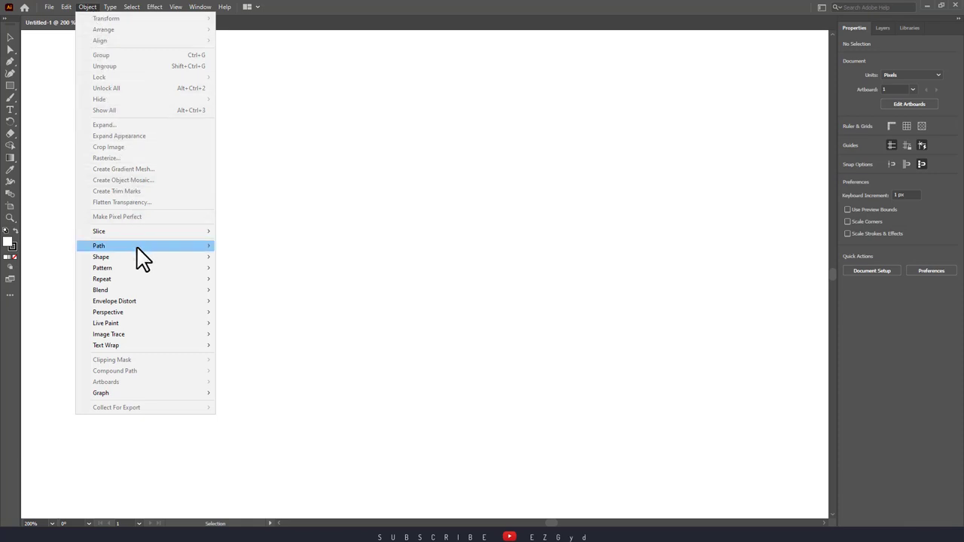
{"action": "mouse_move", "coordinate": [101, 278]}
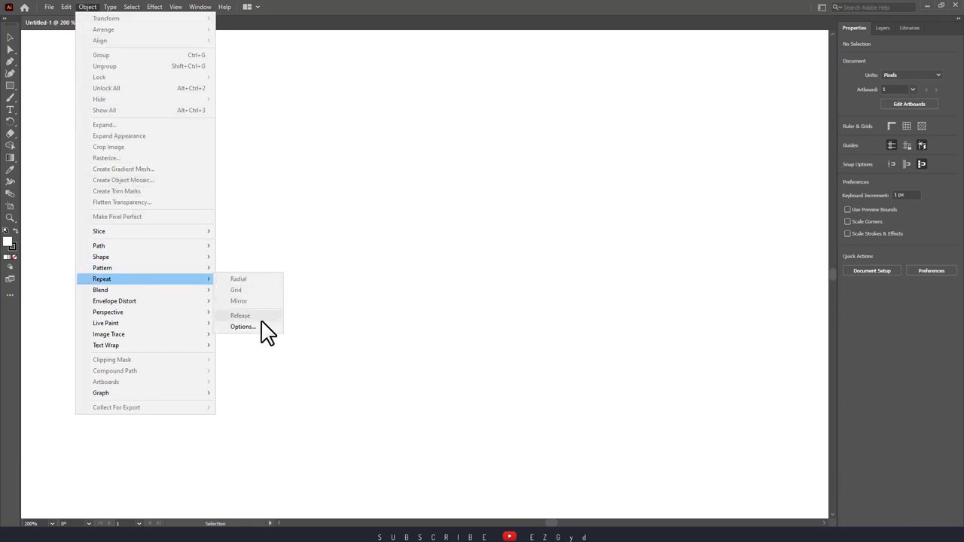
{"action": "left_click", "coordinate": [264, 328]}
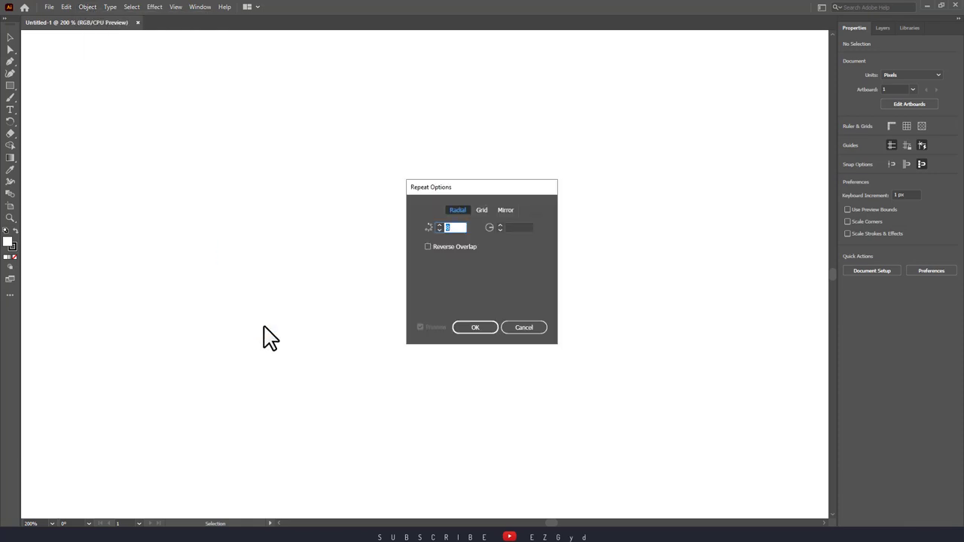
{"action": "left_click", "coordinate": [505, 211]}
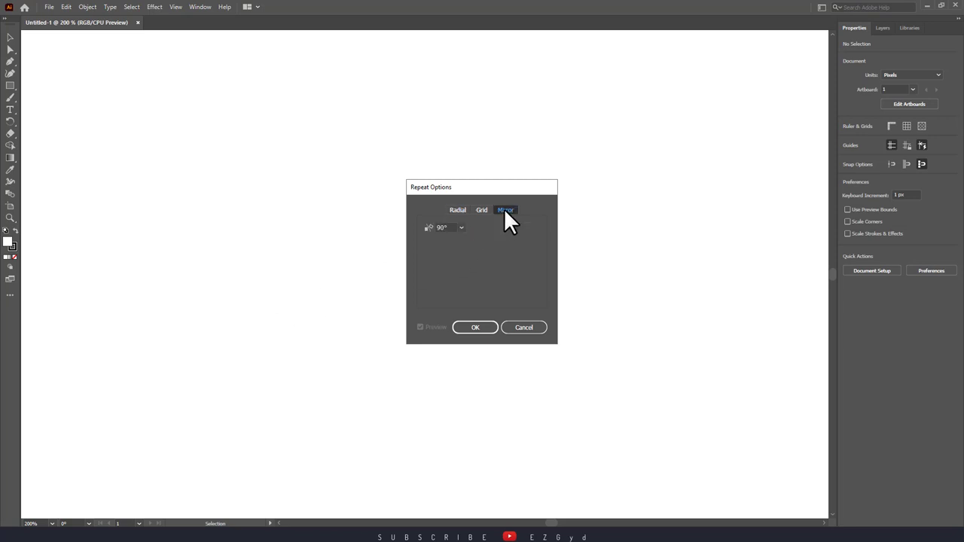
{"action": "left_click", "coordinate": [461, 227]}
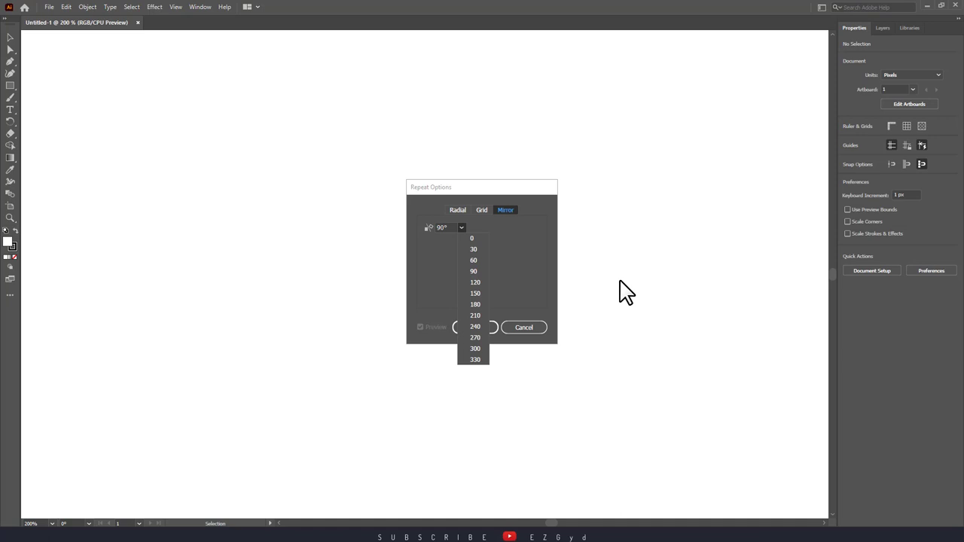
{"action": "left_click", "coordinate": [481, 271]}
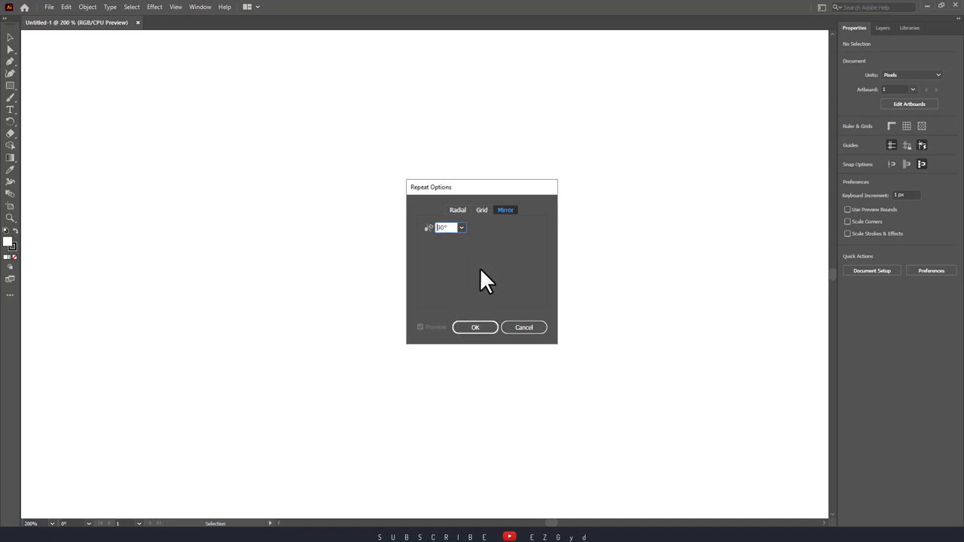
{"action": "left_click", "coordinate": [486, 331]}
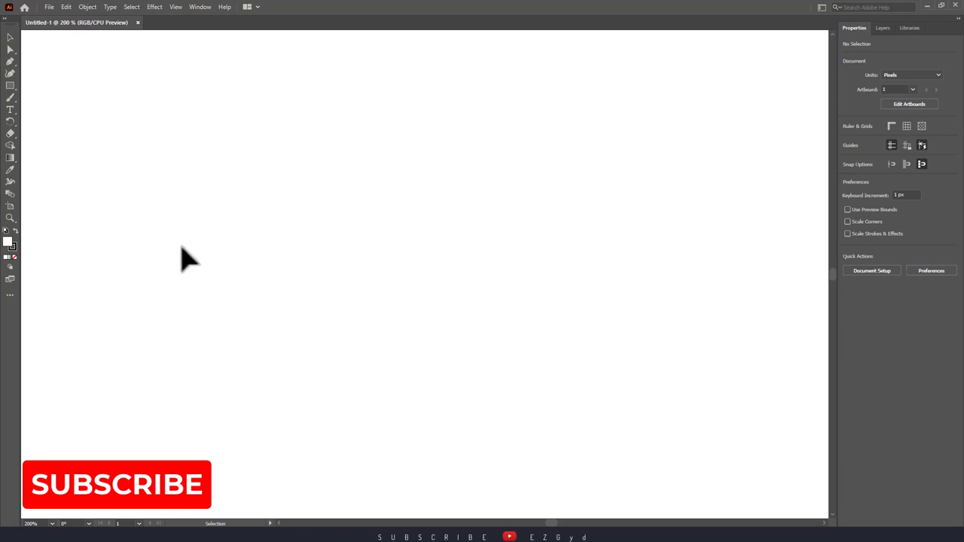
Step: Draw a tall 111×252 px rectangle on the left of the artboard
{"action": "left_click", "coordinate": [11, 85]}
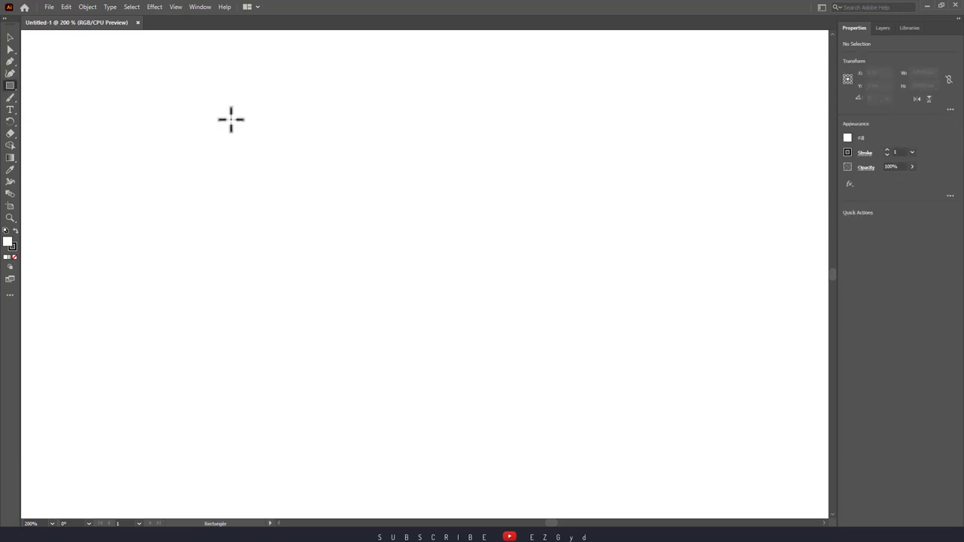
{"action": "mouse_move", "coordinate": [275, 114]}
{"action": "left_mouse_down"}
{"action": "mouse_move", "coordinate": [345, 302]}
{"action": "mouse_move", "coordinate": [423, 447]}
{"action": "left_mouse_up"}
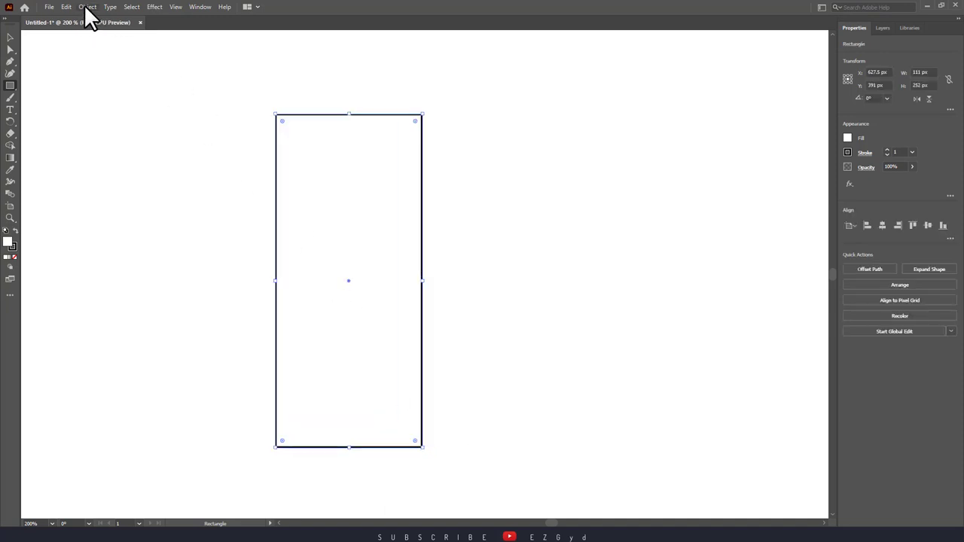
{"action": "left_click", "coordinate": [86, 7]}
{"action": "left_click", "coordinate": [10, 36]}
{"action": "double_click", "coordinate": [10, 36]}
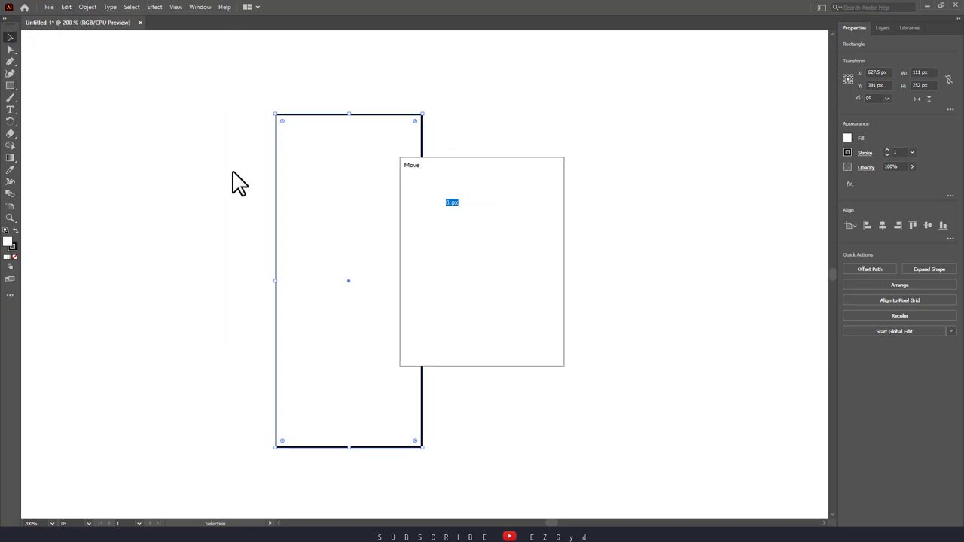
{"action": "left_click", "coordinate": [525, 345]}
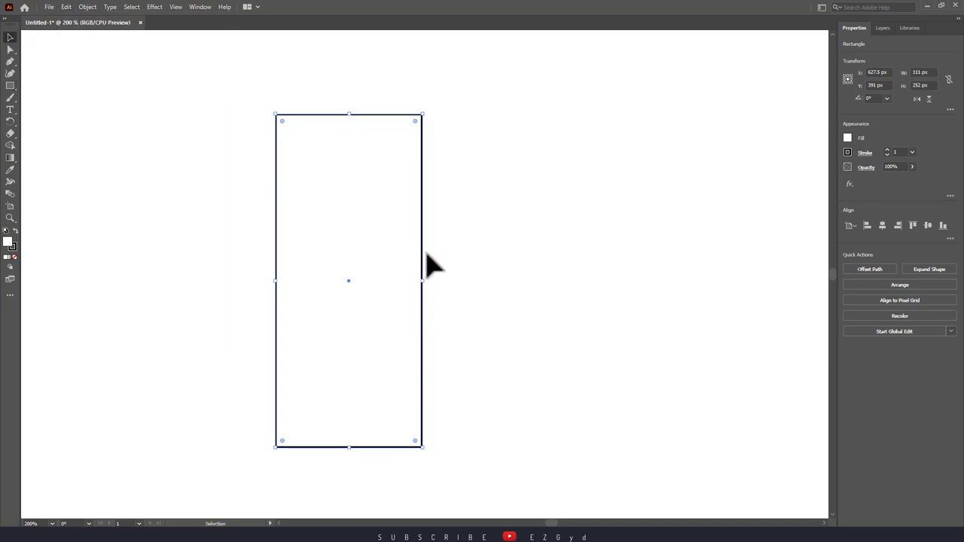
{"action": "left_click", "coordinate": [87, 7]}
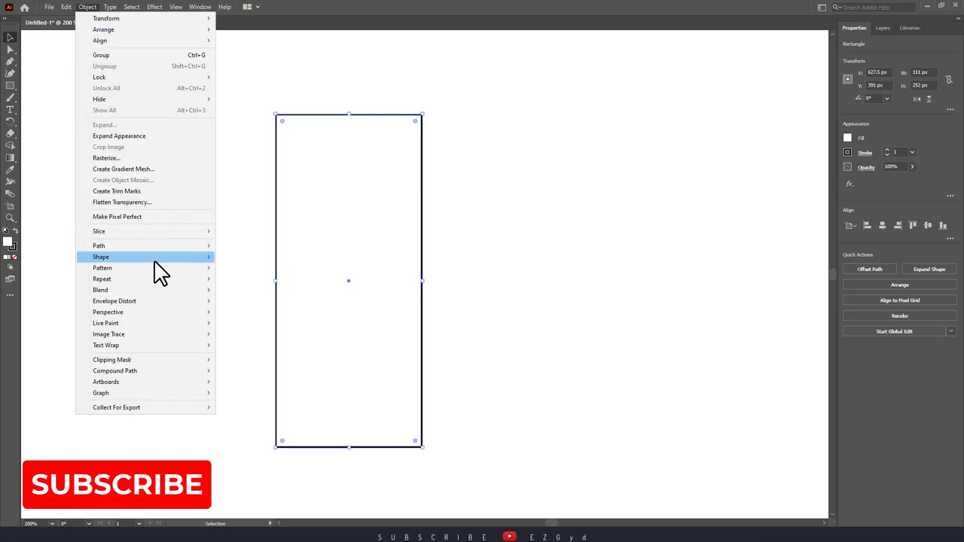
{"action": "mouse_move", "coordinate": [102, 278]}
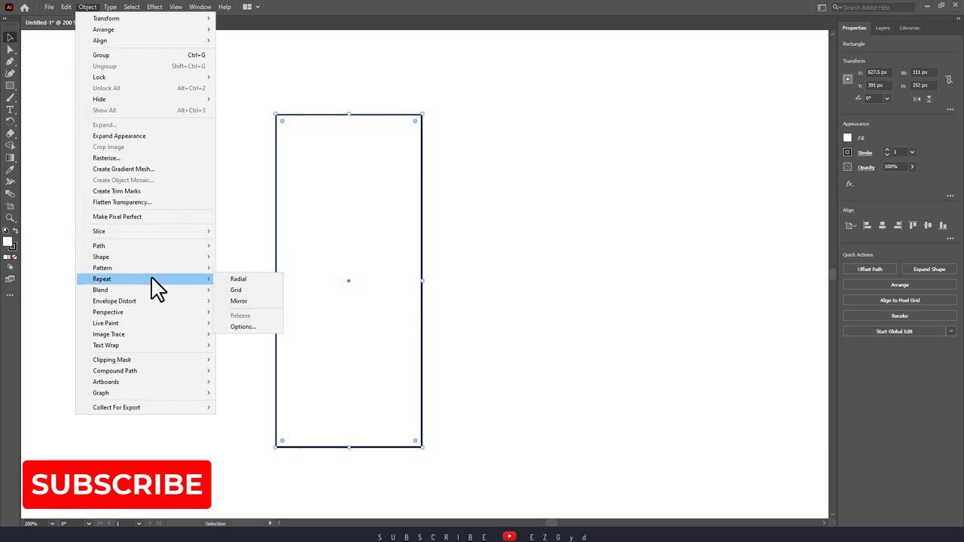
Step: Mirror-repeat the rectangle and narrow it to 109 px, leaving a small gap at the axis
{"action": "left_click", "coordinate": [256, 302]}
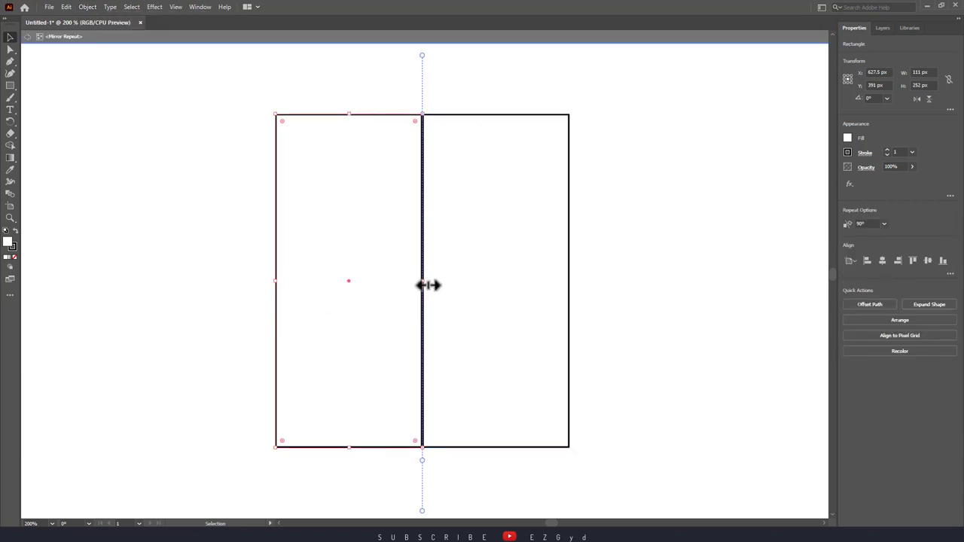
{"action": "left_click_drag", "start_coordinate": [425, 285], "coordinate": [443, 284]}
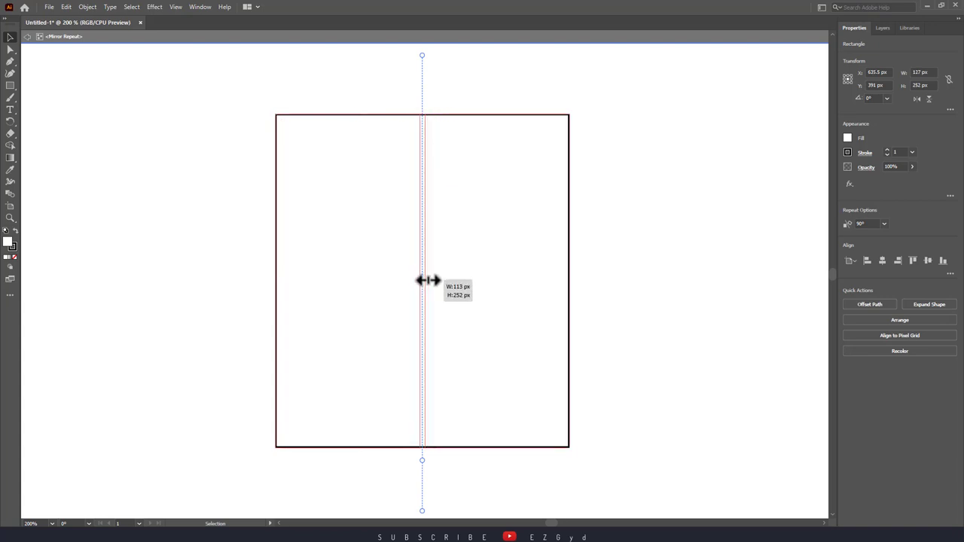
{"action": "left_click_drag", "start_coordinate": [445, 282], "coordinate": [422, 281]}
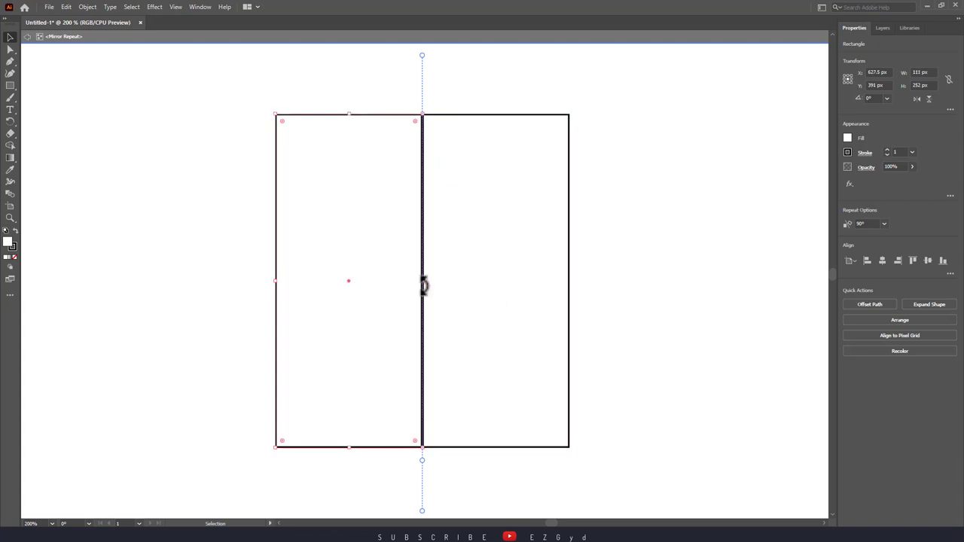
{"action": "left_click_drag", "start_coordinate": [423, 286], "coordinate": [419, 282]}
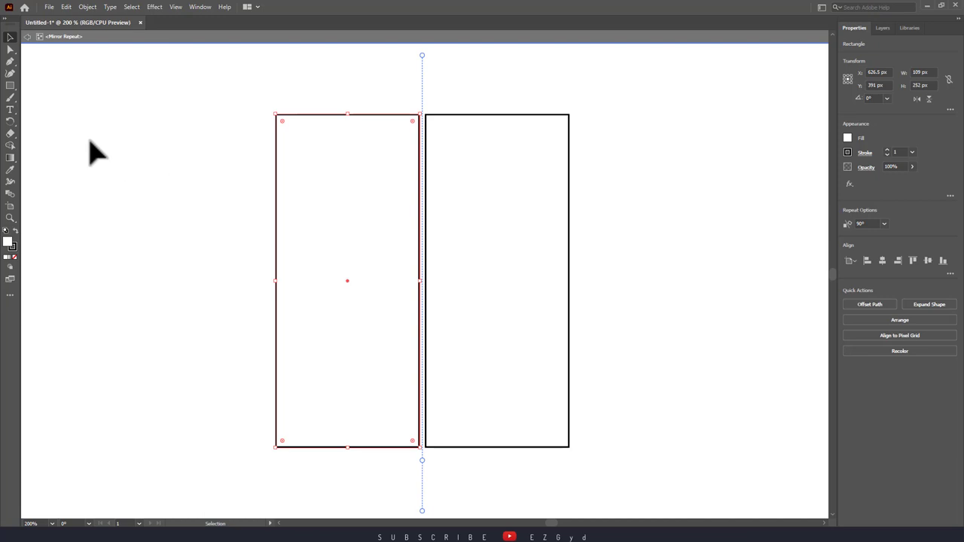
Step: Draw two horizontal lines across the rectangle, near its top and near its bottom
{"action": "left_click", "coordinate": [10, 86]}
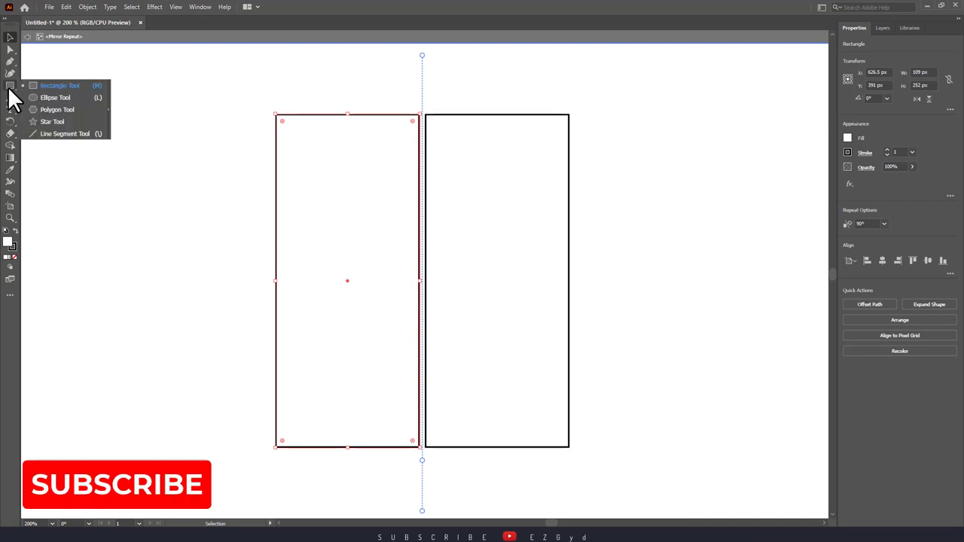
{"action": "left_click", "coordinate": [72, 134]}
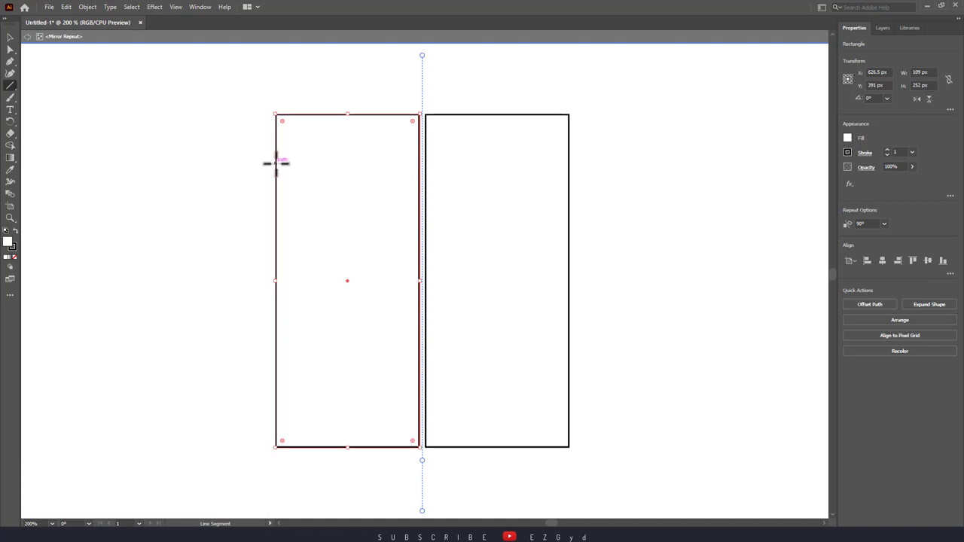
{"action": "left_click_drag", "start_coordinate": [276, 163], "coordinate": [418, 162]}
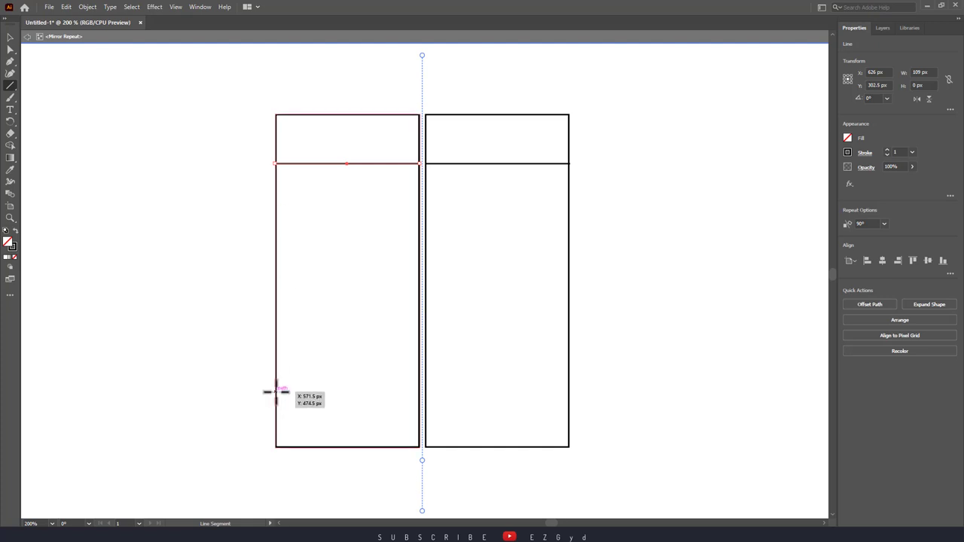
{"action": "left_click_drag", "start_coordinate": [276, 392], "coordinate": [419, 392]}
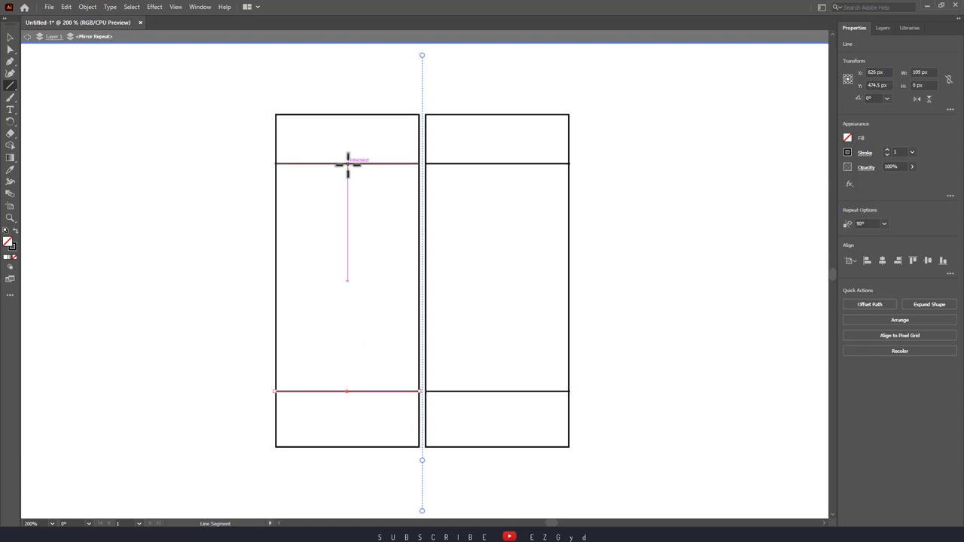
Step: Draw a vertical door divider plus short handles on the top panel, bottom panel and both doors
{"action": "left_click_drag", "start_coordinate": [347, 164], "coordinate": [359, 393]}
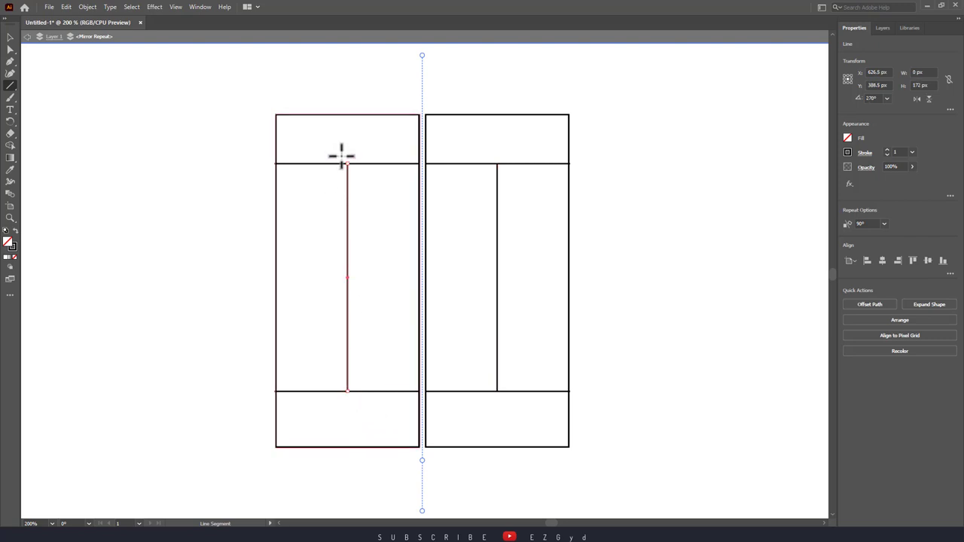
{"action": "left_click_drag", "start_coordinate": [341, 156], "coordinate": [346, 156]}
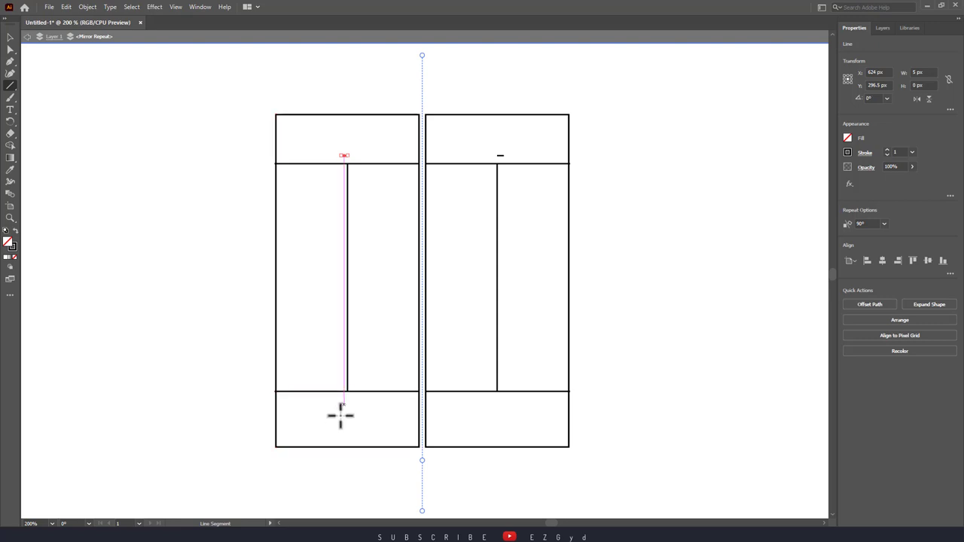
{"action": "left_click_drag", "start_coordinate": [341, 397], "coordinate": [353, 396]}
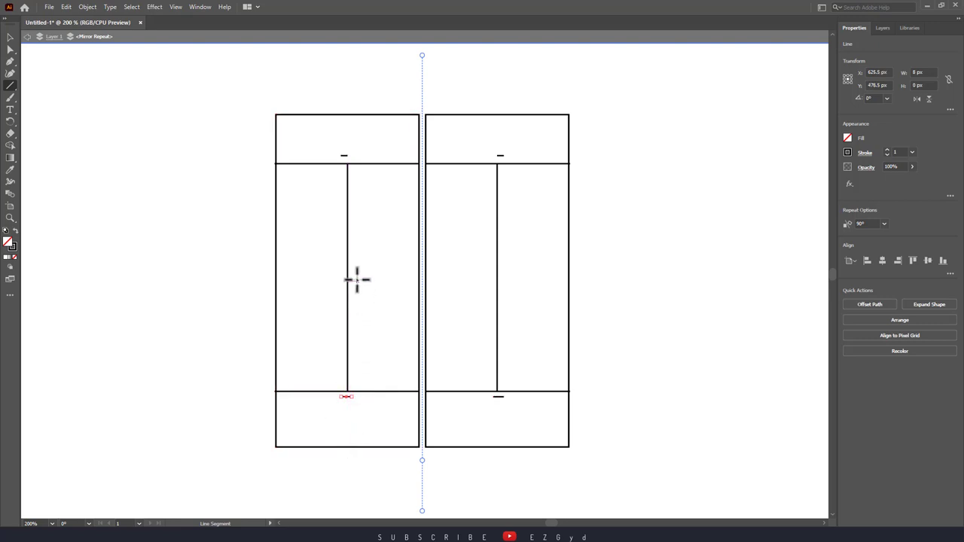
{"action": "left_click_drag", "start_coordinate": [351, 257], "coordinate": [351, 263]}
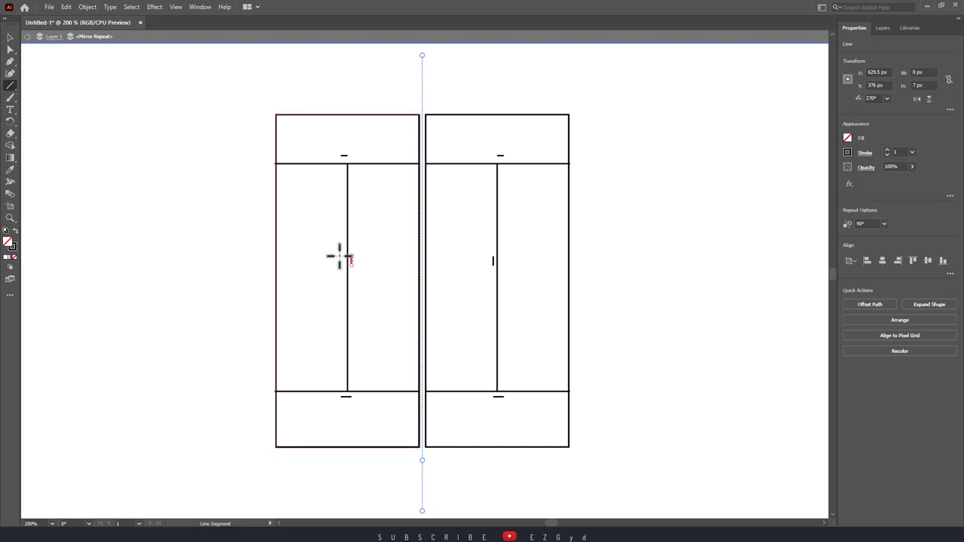
{"action": "left_click_drag", "start_coordinate": [339, 256], "coordinate": [340, 270]}
Step: Deselect, exit Mirror Repeat isolation mode, and nudge the view slightly
{"action": "key", "text": "v"}
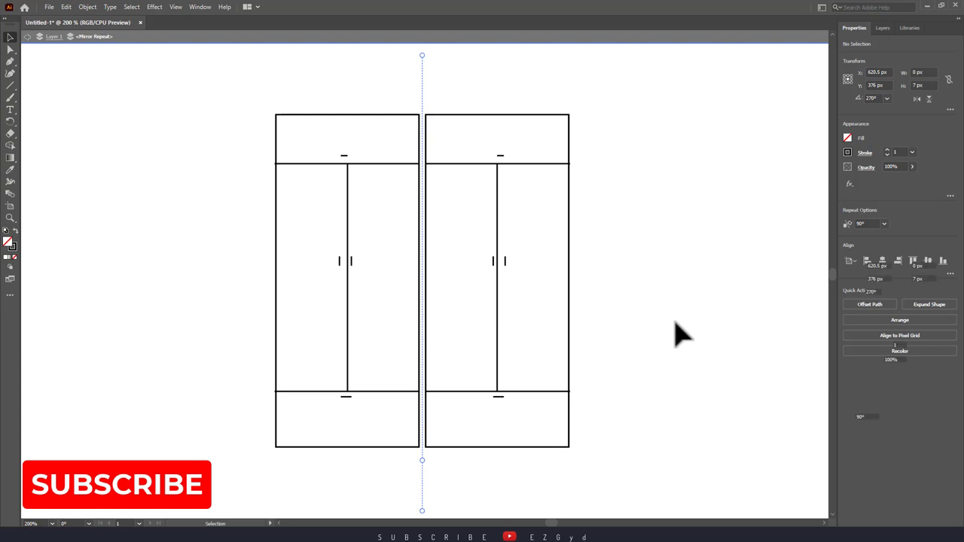
{"action": "left_click", "coordinate": [677, 334]}
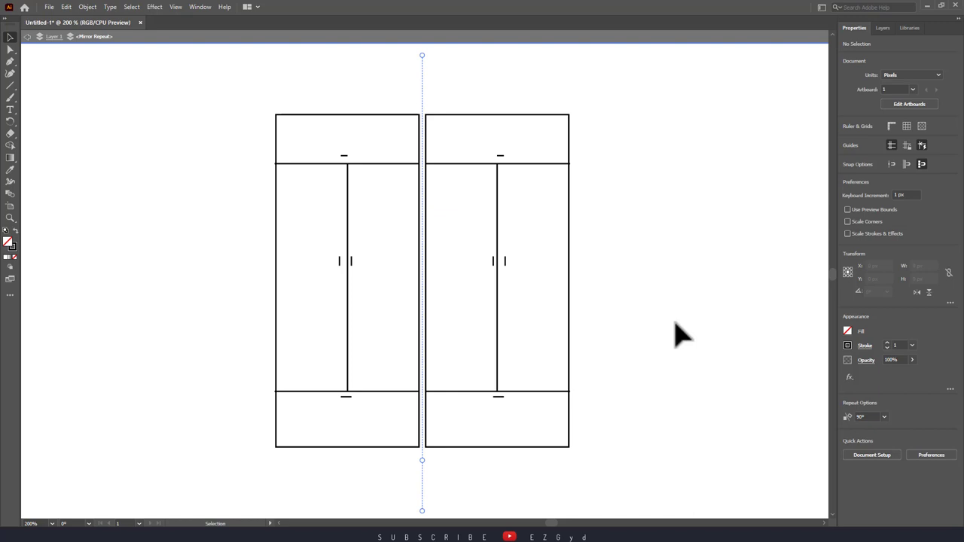
{"action": "key", "text": "Escape"}
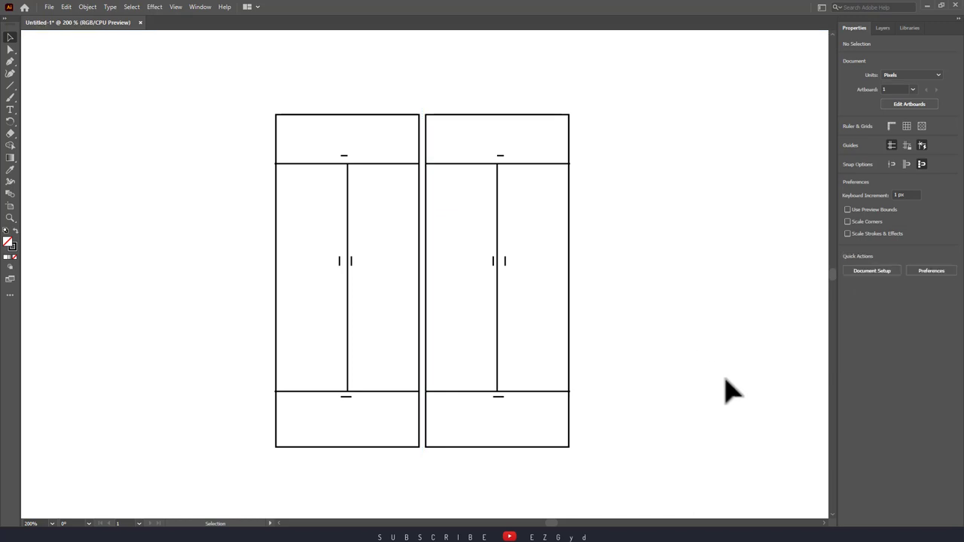
{"action": "left_click_drag", "start_coordinate": [699, 344], "coordinate": [698, 337]}
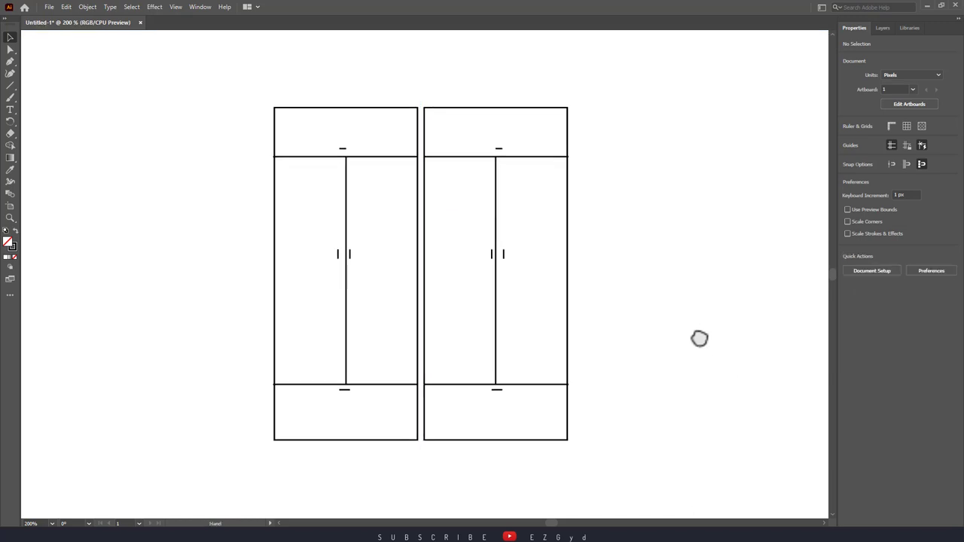
Step: Change the Mirror Repeat's stroke from black to a dark brown swatch
{"action": "left_click", "coordinate": [278, 157]}
{"action": "left_click", "coordinate": [278, 157]}
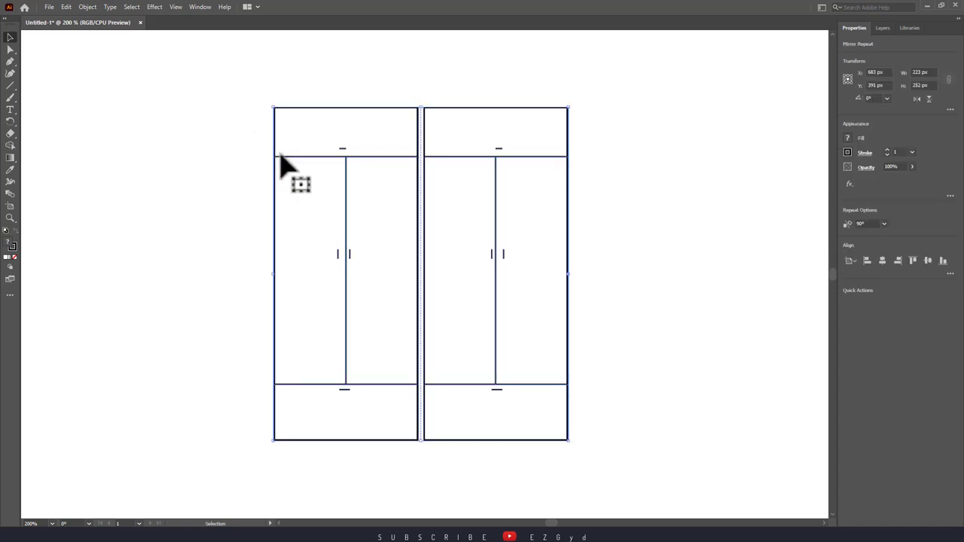
{"action": "left_click", "coordinate": [847, 152]}
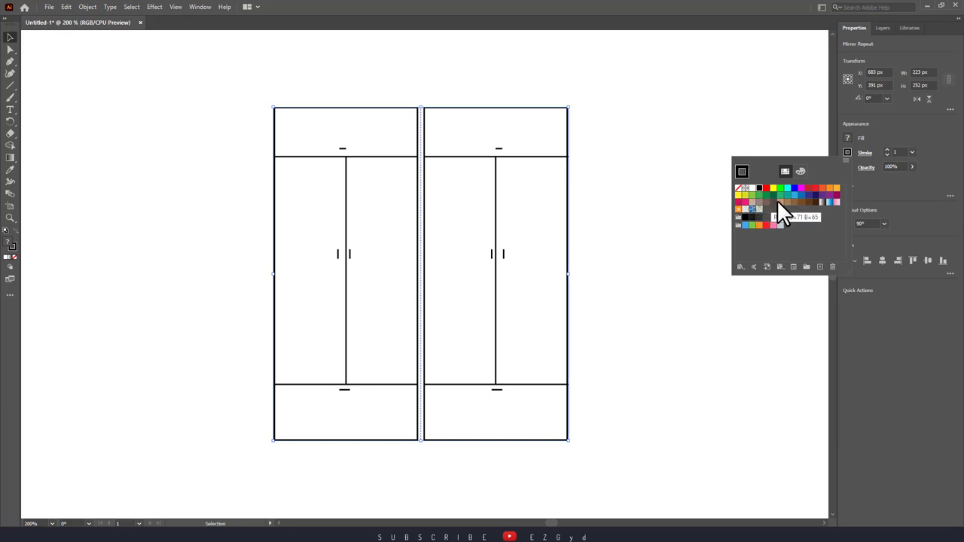
{"action": "left_click", "coordinate": [796, 203]}
{"action": "left_click", "coordinate": [802, 203]}
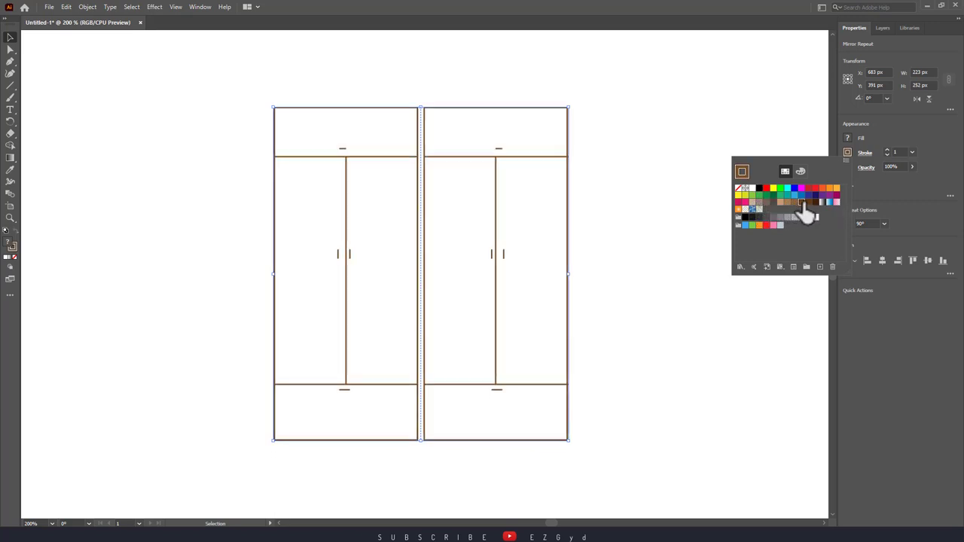
{"action": "left_click", "coordinate": [687, 223]}
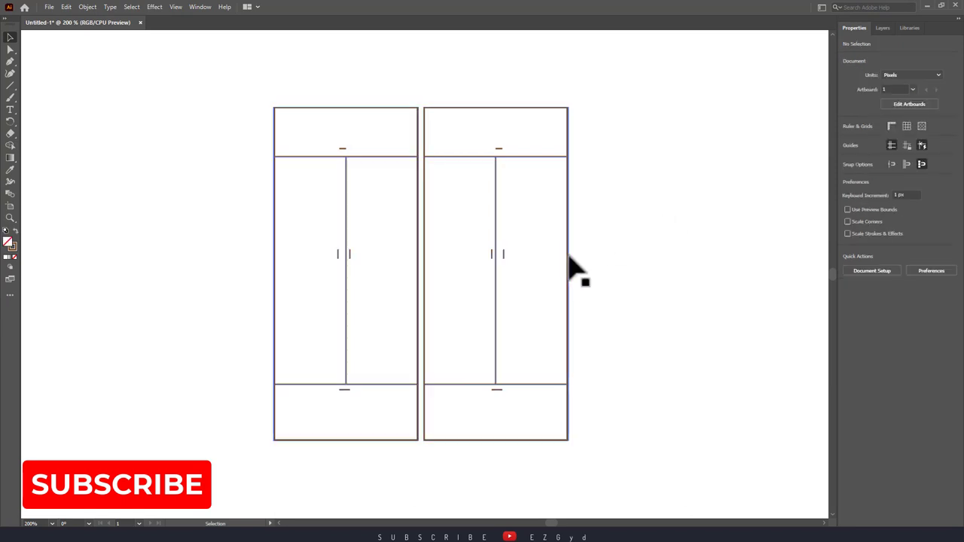
Step: Fill both wardrobes with a medium brown swatch, move the pair back left and deselect
{"action": "left_click_drag", "start_coordinate": [570, 265], "coordinate": [632, 301]}
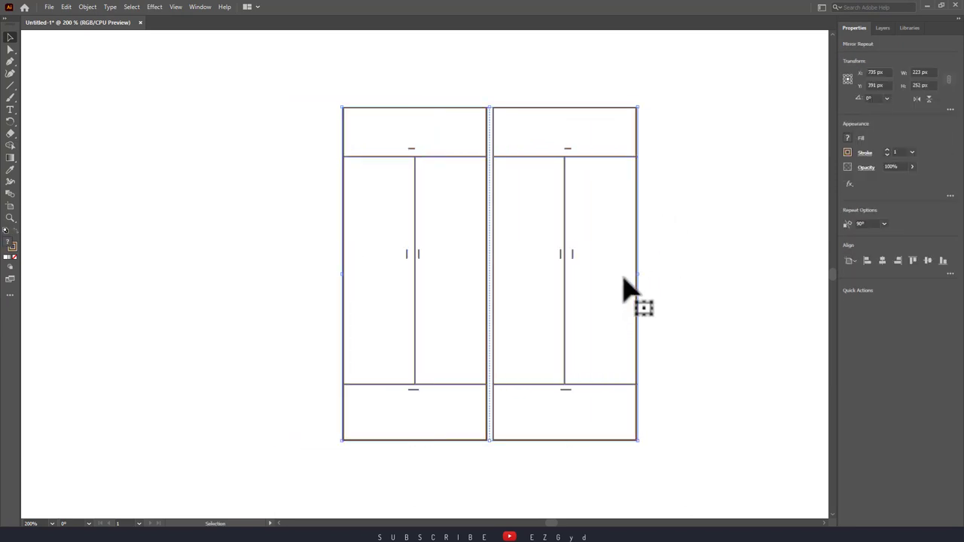
{"action": "left_click", "coordinate": [848, 137]}
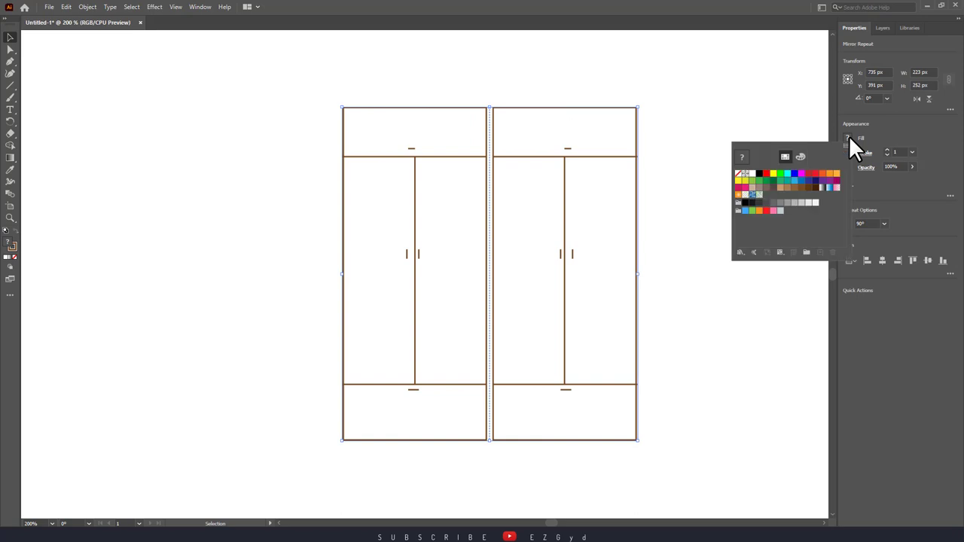
{"action": "left_click", "coordinate": [785, 188]}
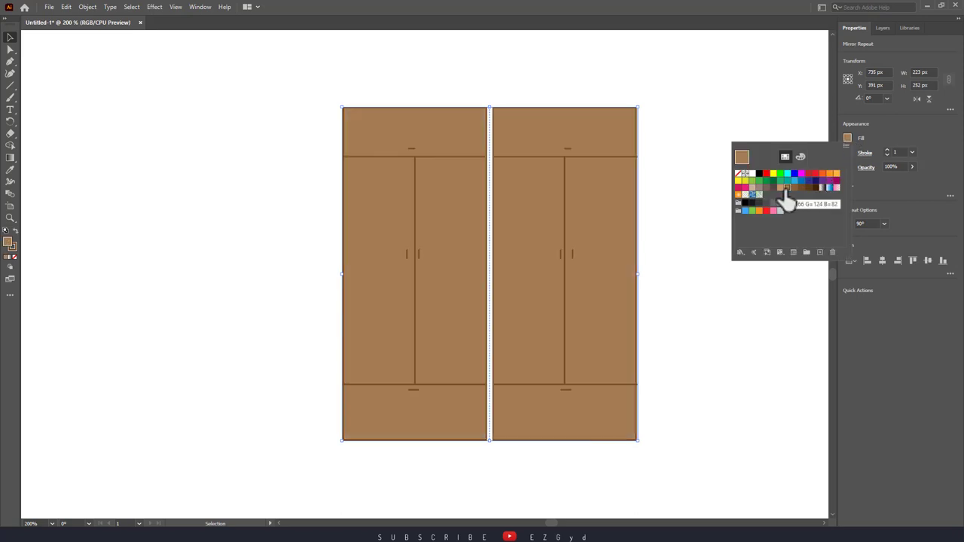
{"action": "left_click", "coordinate": [781, 196]}
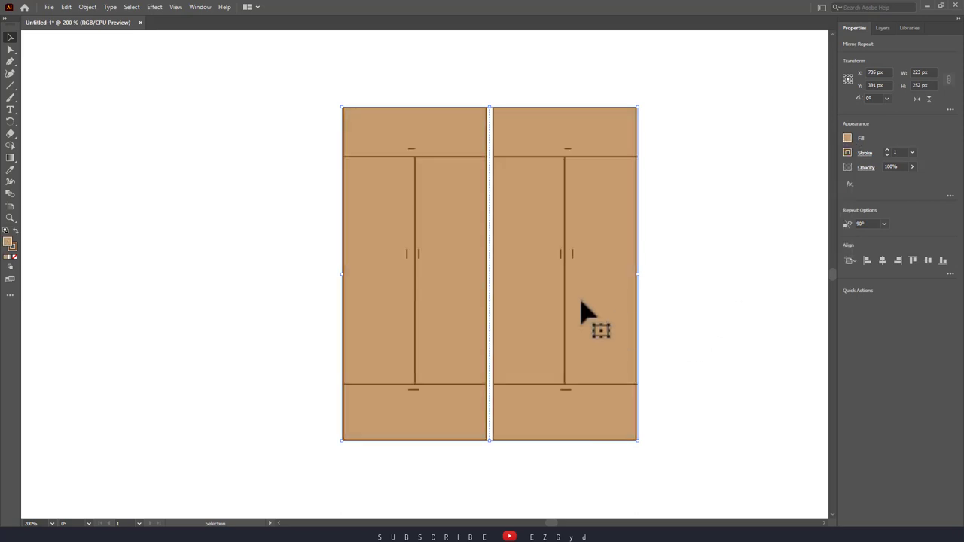
{"action": "left_click", "coordinate": [848, 138]}
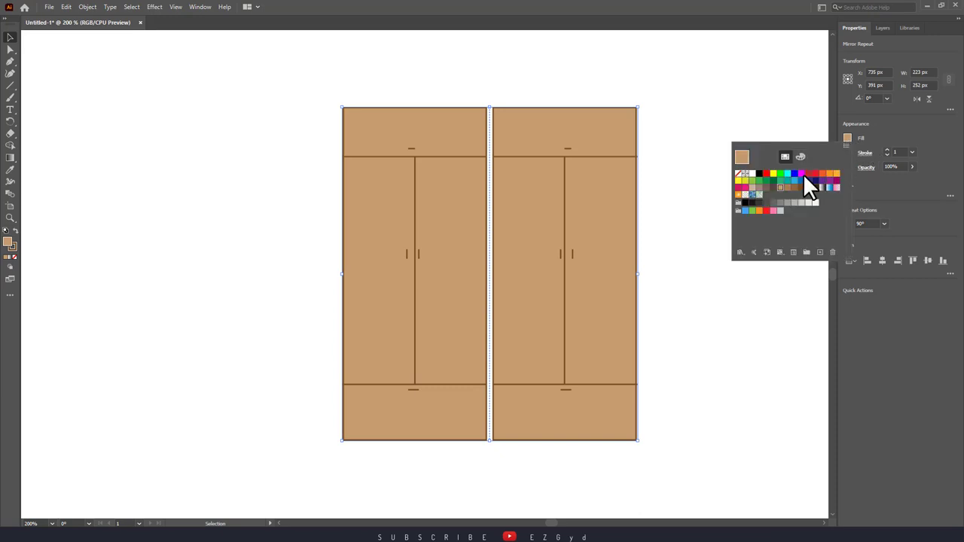
{"action": "left_click", "coordinate": [774, 187]}
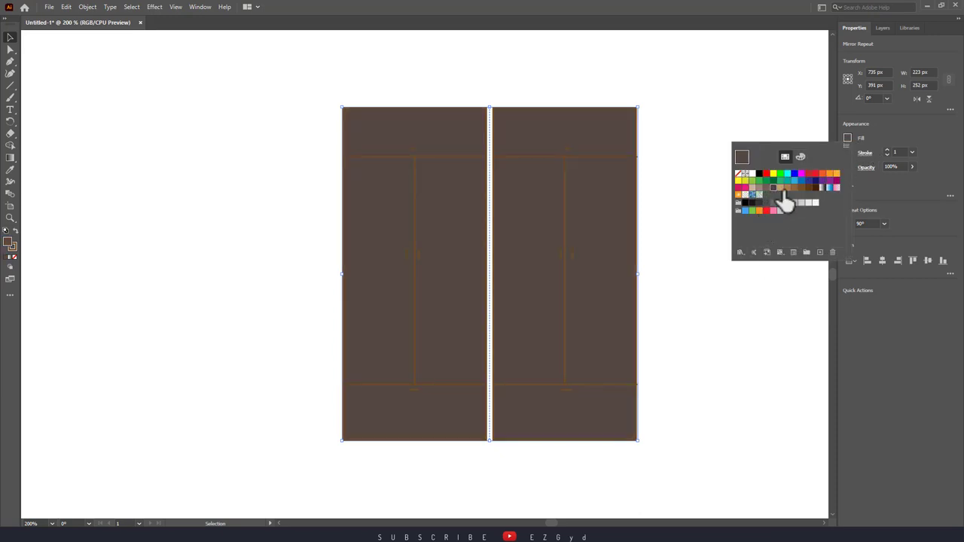
{"action": "left_click", "coordinate": [783, 188]}
{"action": "left_click", "coordinate": [787, 188]}
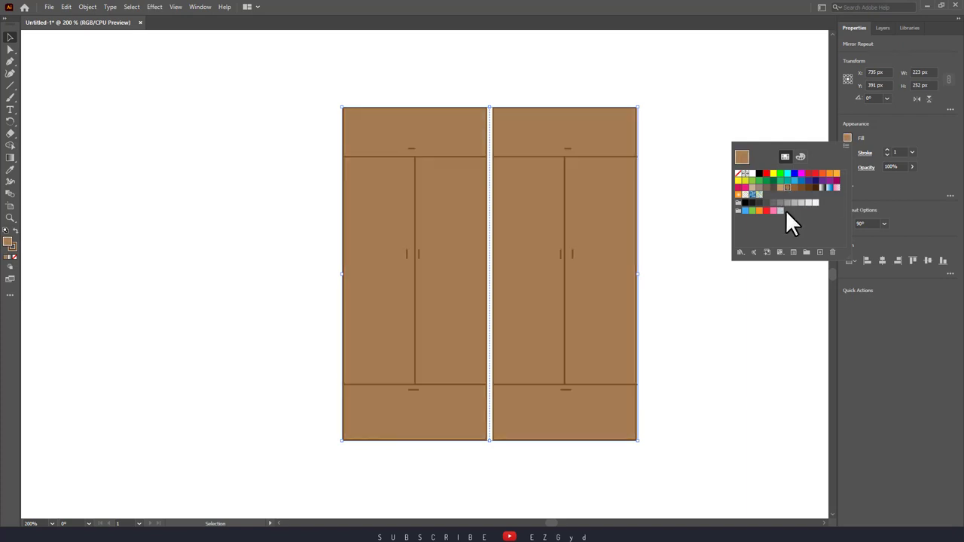
{"action": "left_click_drag", "start_coordinate": [718, 296], "coordinate": [707, 291]}
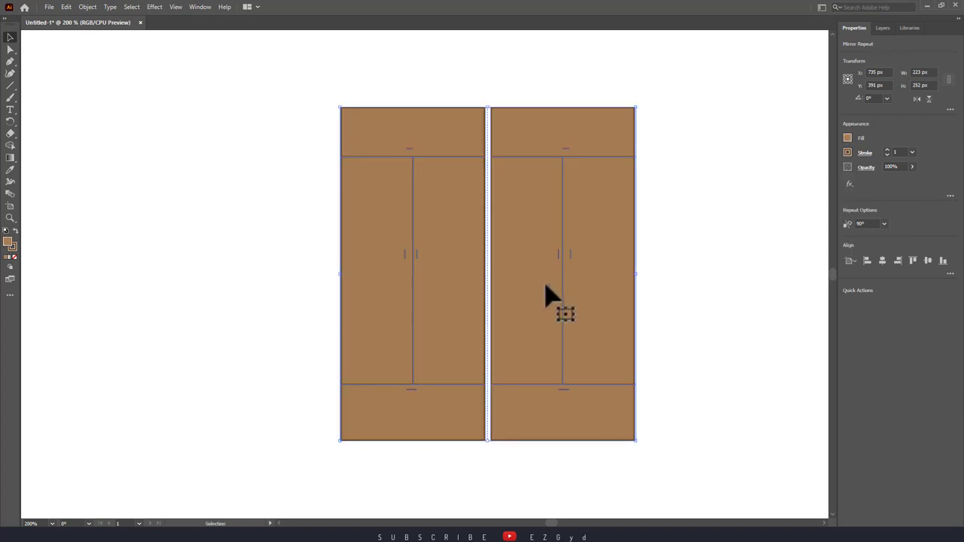
{"action": "left_click_drag", "start_coordinate": [546, 293], "coordinate": [478, 292]}
{"action": "left_click", "coordinate": [708, 289]}
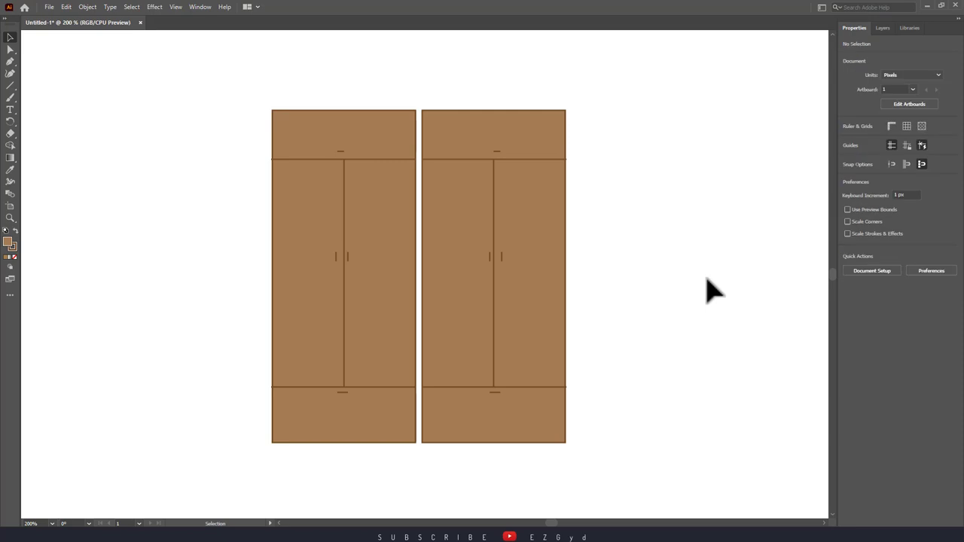
Step: Apply a second Mirror repeat to the brown wardrobe pair
{"action": "left_click", "coordinate": [301, 208]}
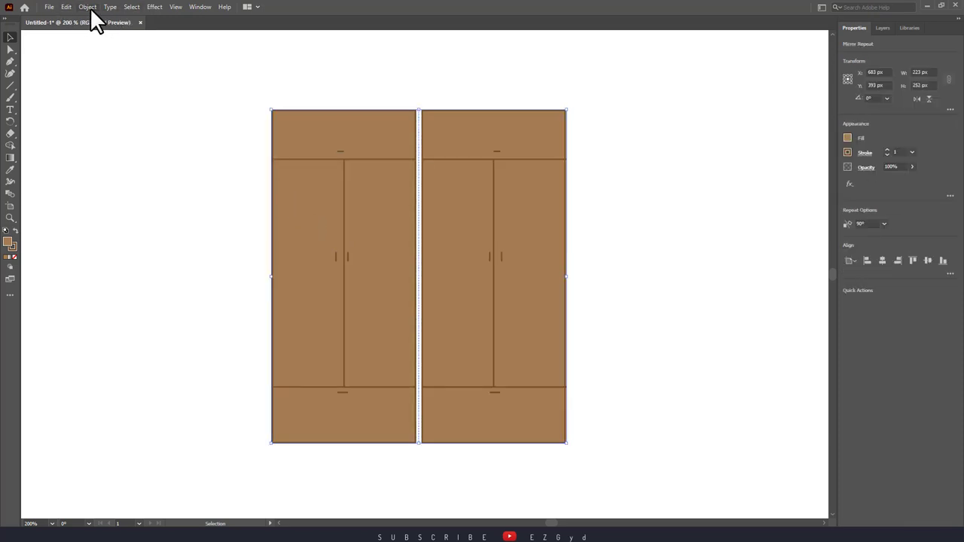
{"action": "left_click", "coordinate": [88, 8]}
{"action": "mouse_move", "coordinate": [102, 279]}
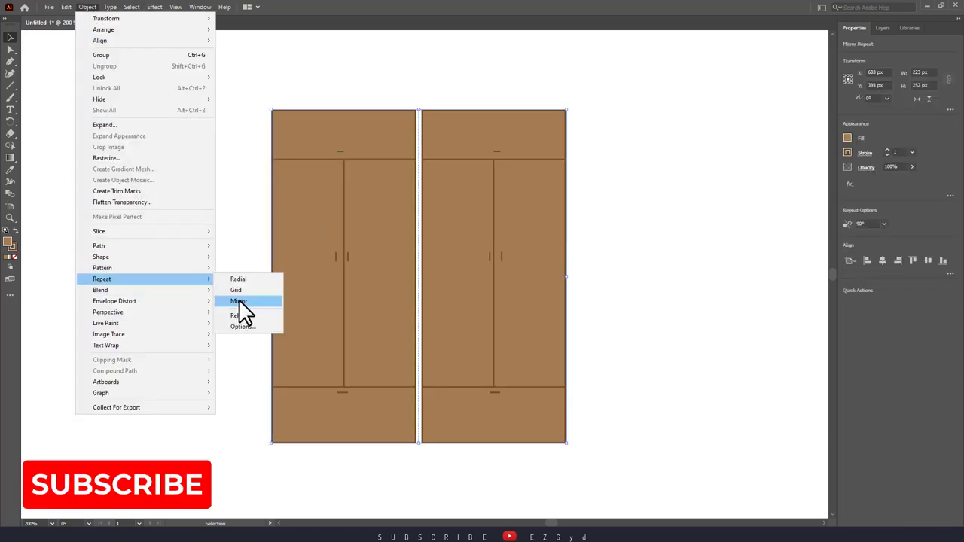
{"action": "left_click", "coordinate": [239, 301]}
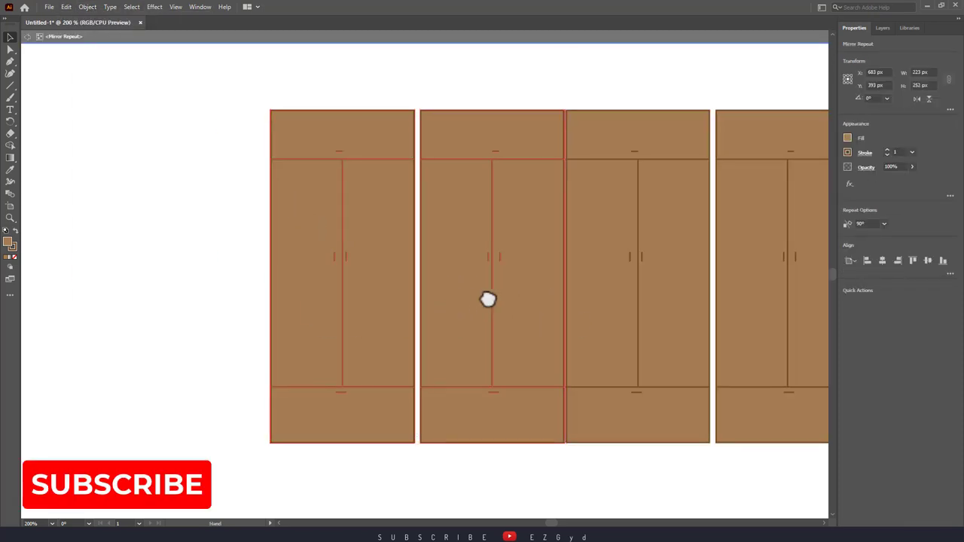
{"action": "left_click_drag", "start_coordinate": [488, 299], "coordinate": [424, 288]}
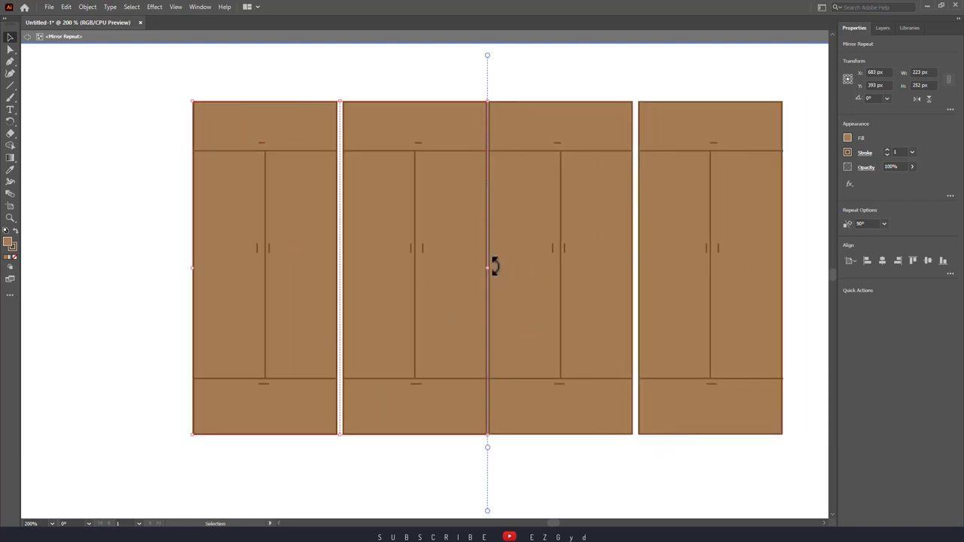
Step: Drag the mirrored copies apart to open a gap between the pairs, then exit isolation mode
{"action": "left_click_drag", "start_coordinate": [488, 267], "coordinate": [478, 268]}
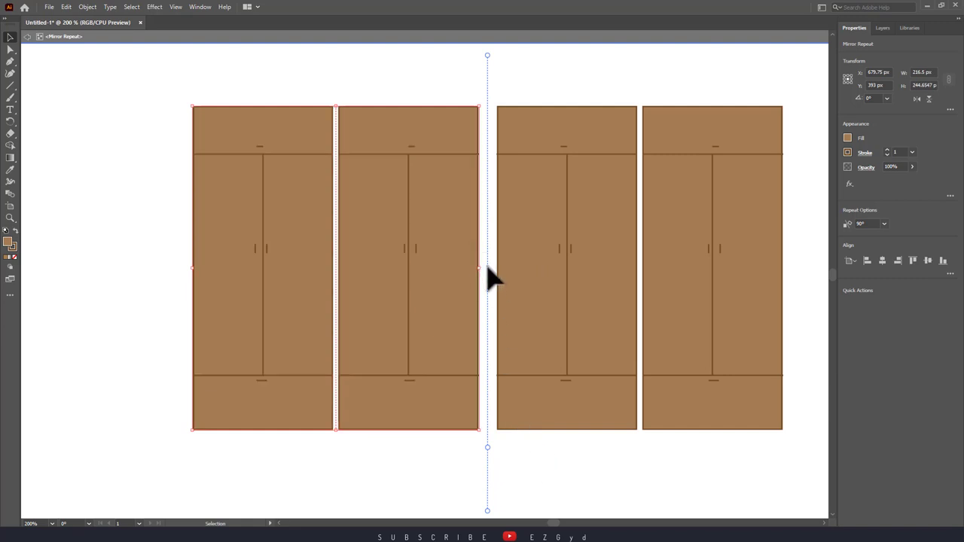
{"action": "left_click", "coordinate": [502, 450]}
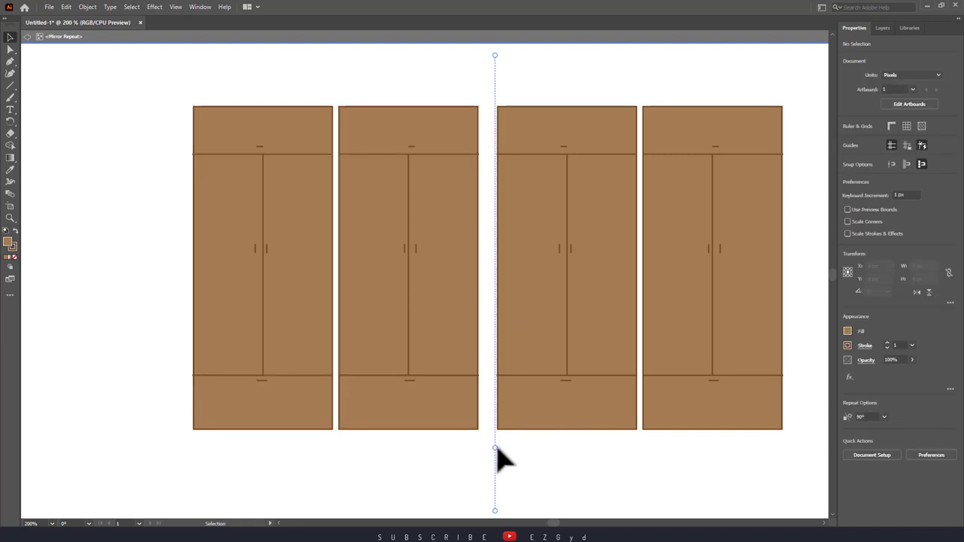
{"action": "left_click_drag", "start_coordinate": [497, 447], "coordinate": [511, 459]}
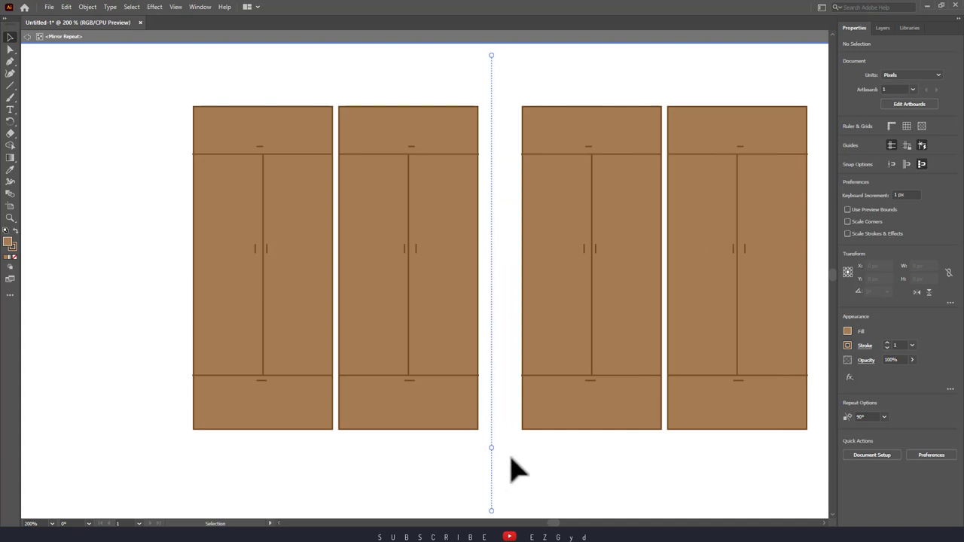
{"action": "key", "text": "Escape"}
{"action": "left_click_drag", "start_coordinate": [580, 472], "coordinate": [550, 460]}
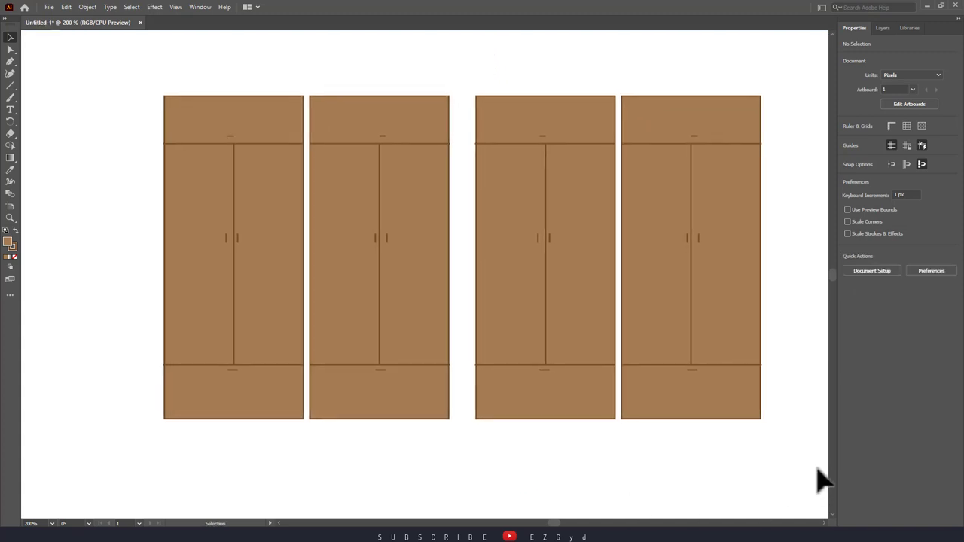